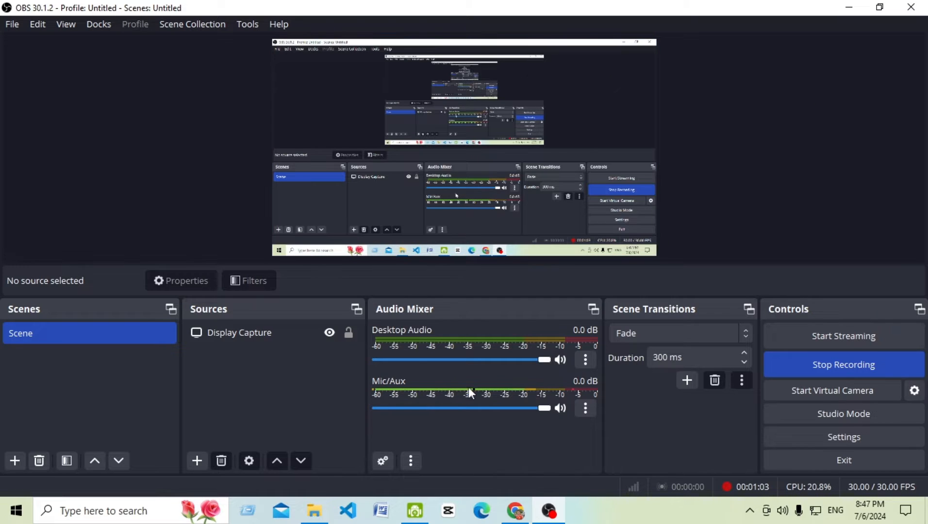
Step: Open canva.com in Google Chrome by typing 'can' in the address bar
click(515, 512)
click(196, 42)
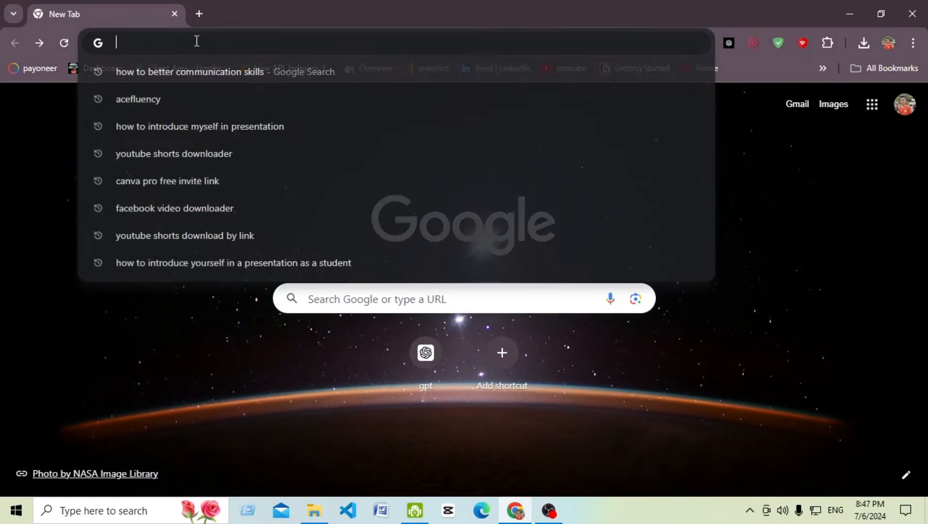
text(canva.com)
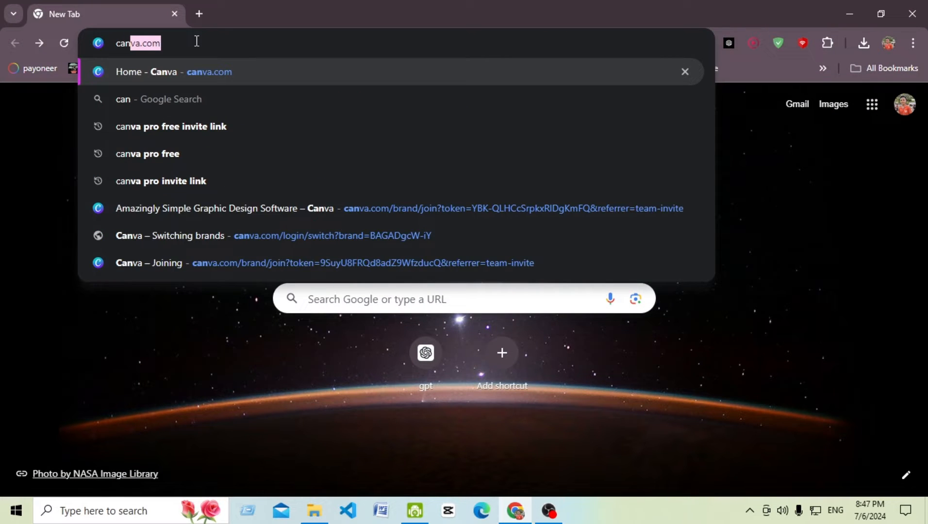
key(Return)
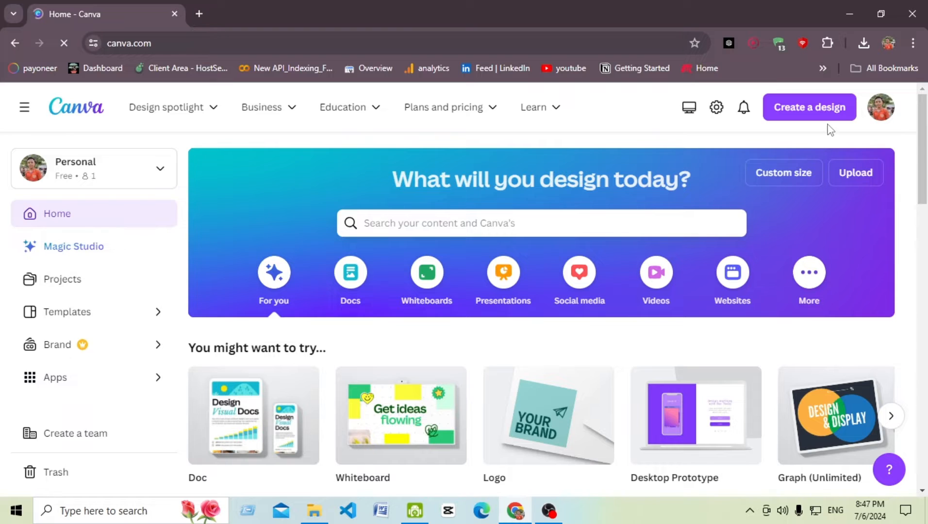
Step: Search Canva templates for 'website design' and look over the results
click(481, 217)
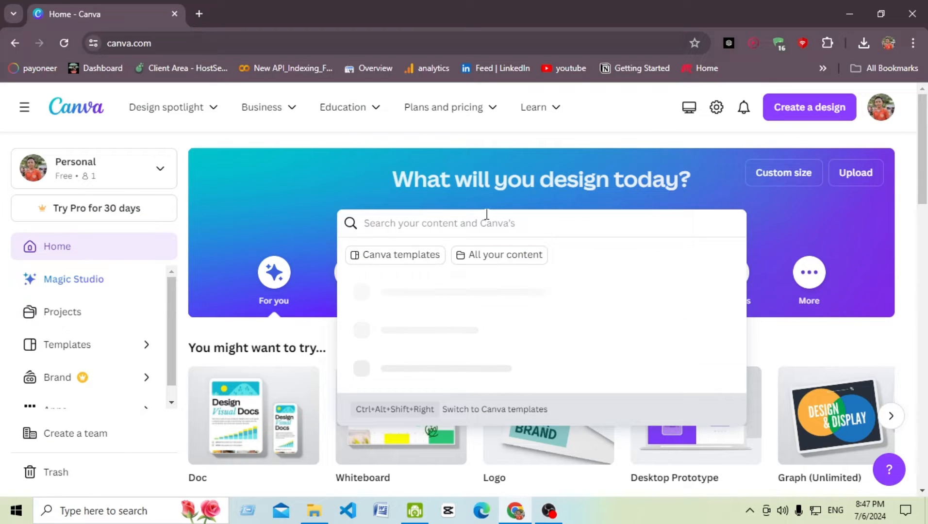
text(websit)
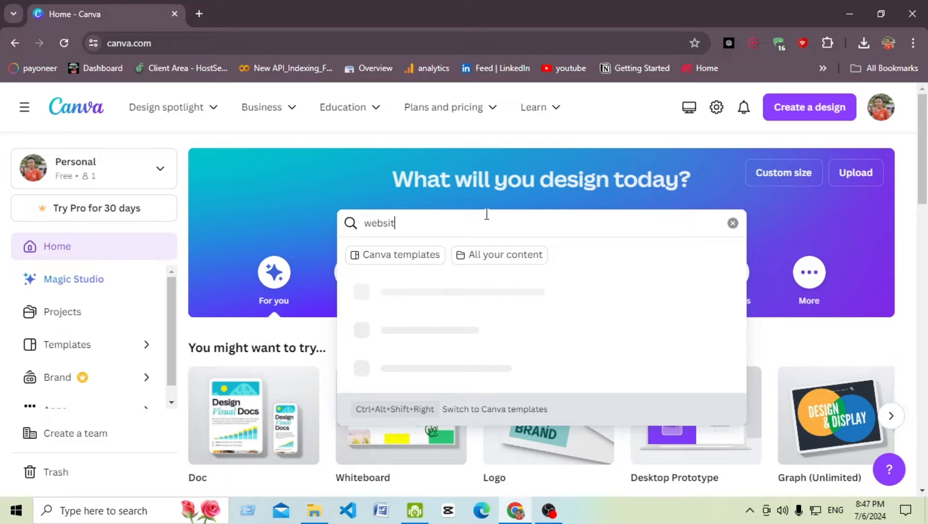
text(e)
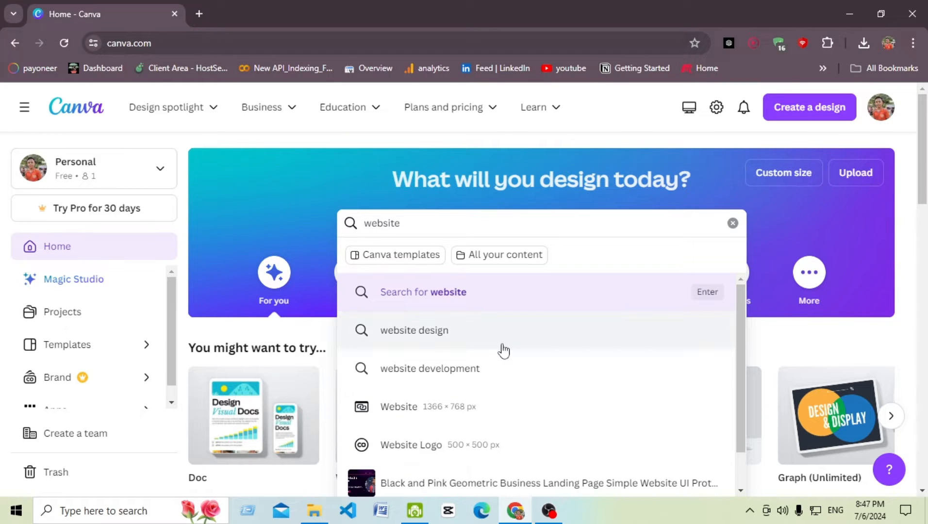
click(460, 330)
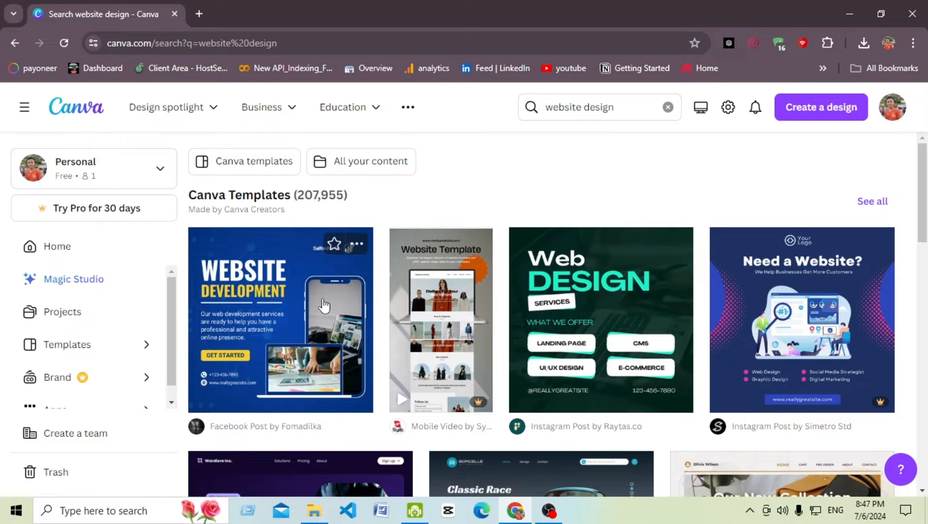
scroll(320, 308, down, 3)
scroll(743, 354, up, 3)
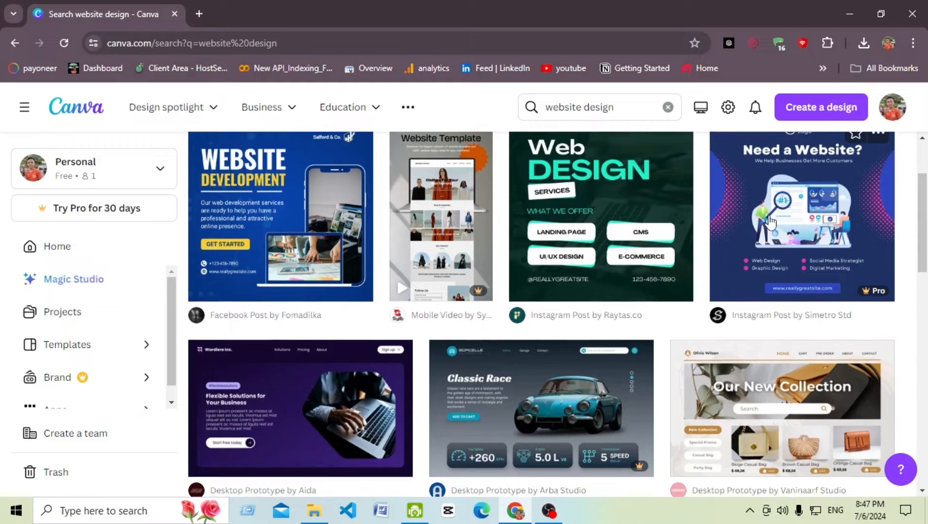
scroll(713, 347, down, 5)
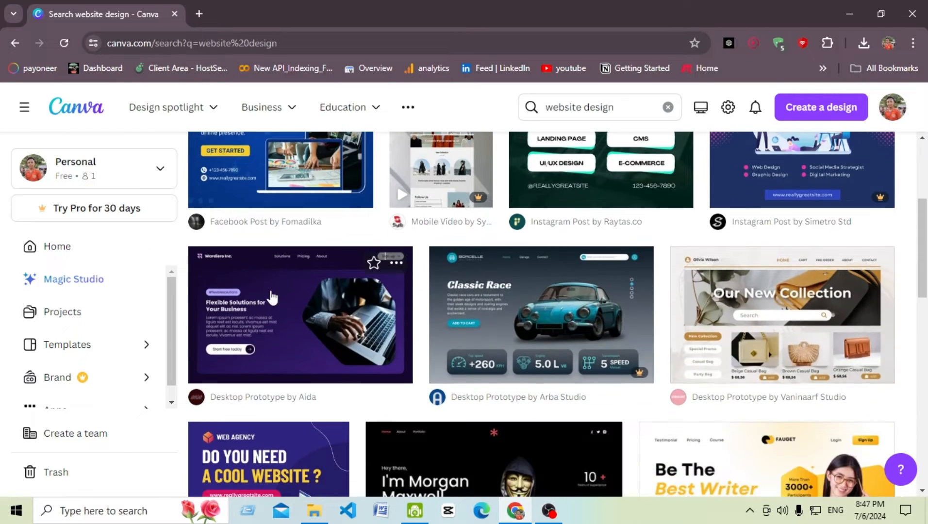
scroll(274, 311, up, 5)
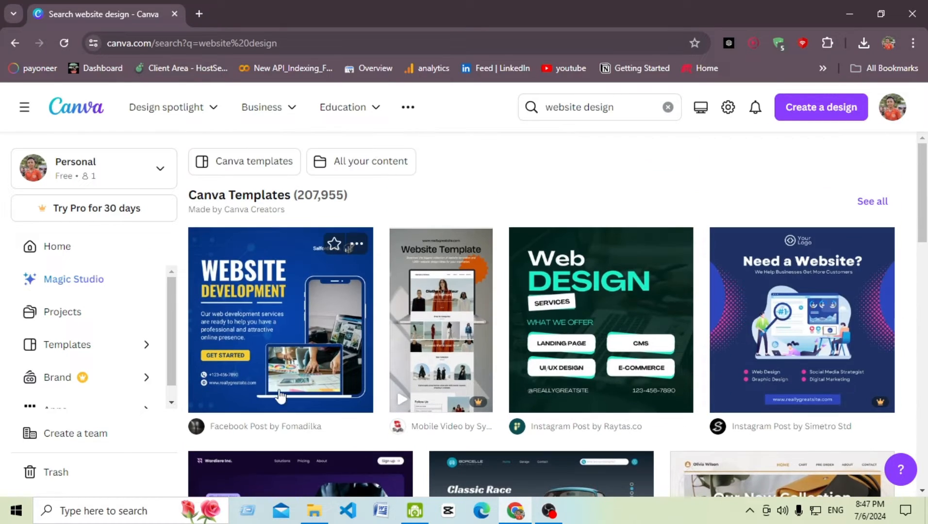
Step: Open the Yellow and Blue Web Development Facebook Post template for customizing
click(282, 282)
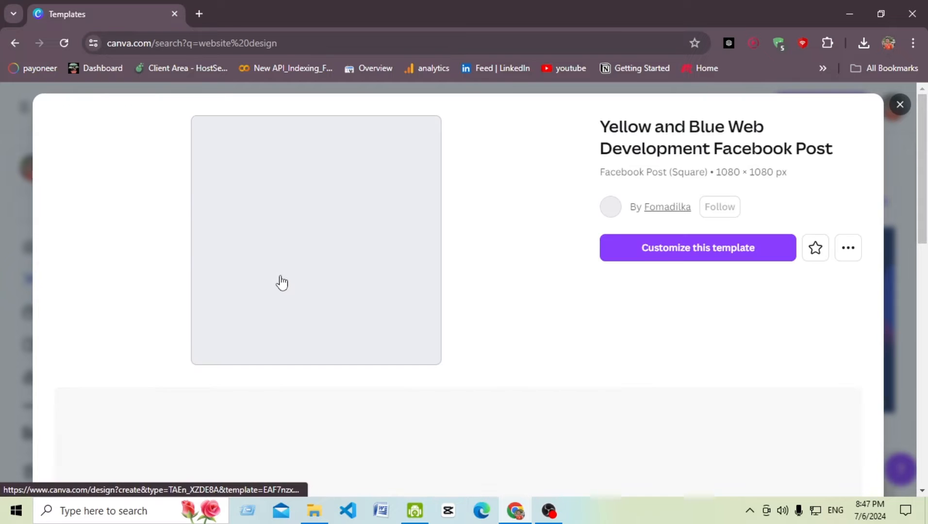
click(719, 256)
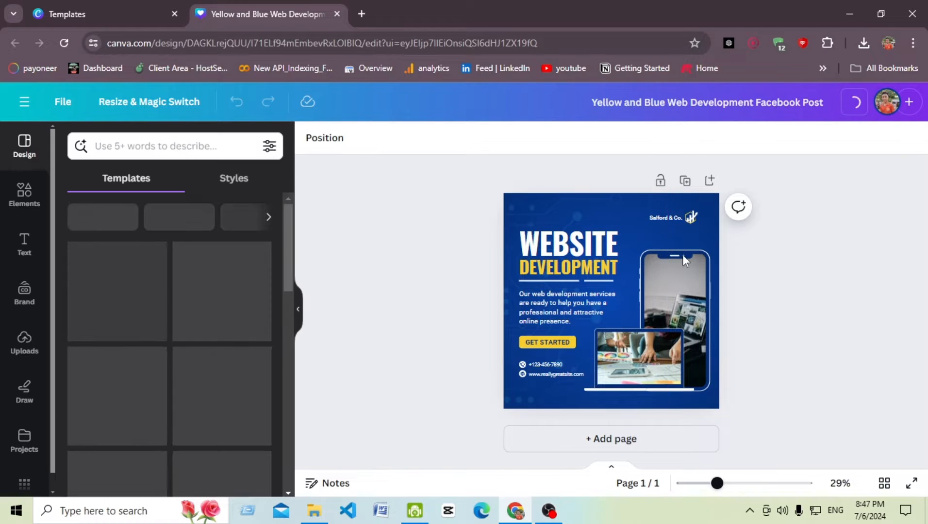
Step: Replace the WEBSITE heading with the person's full name at font size 66.7
click(689, 220)
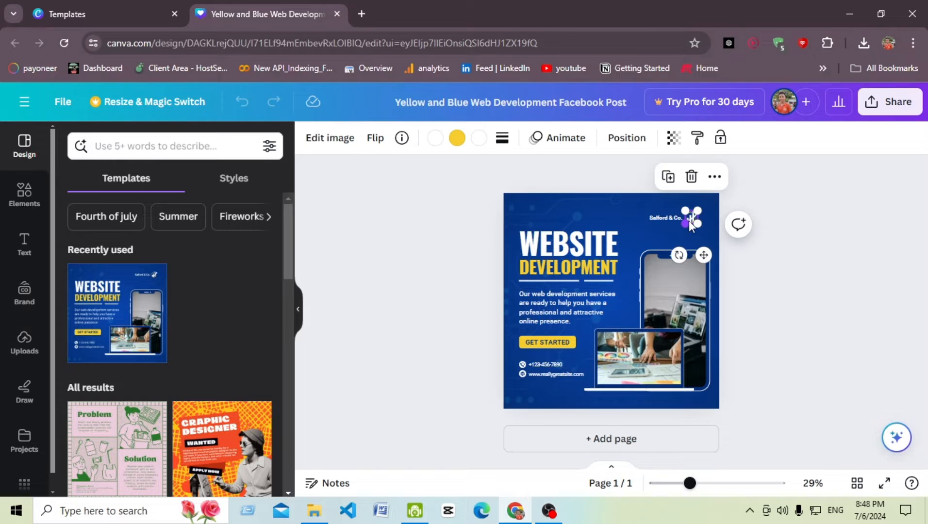
click(562, 243)
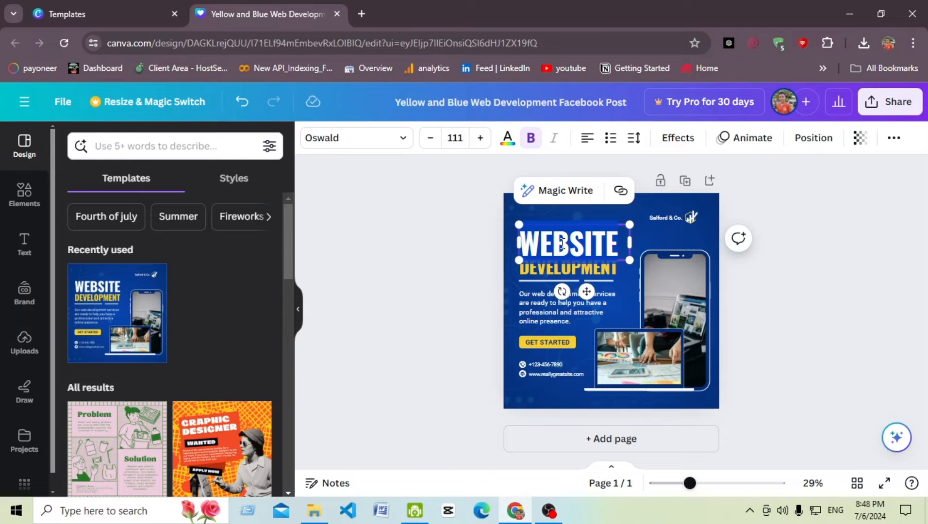
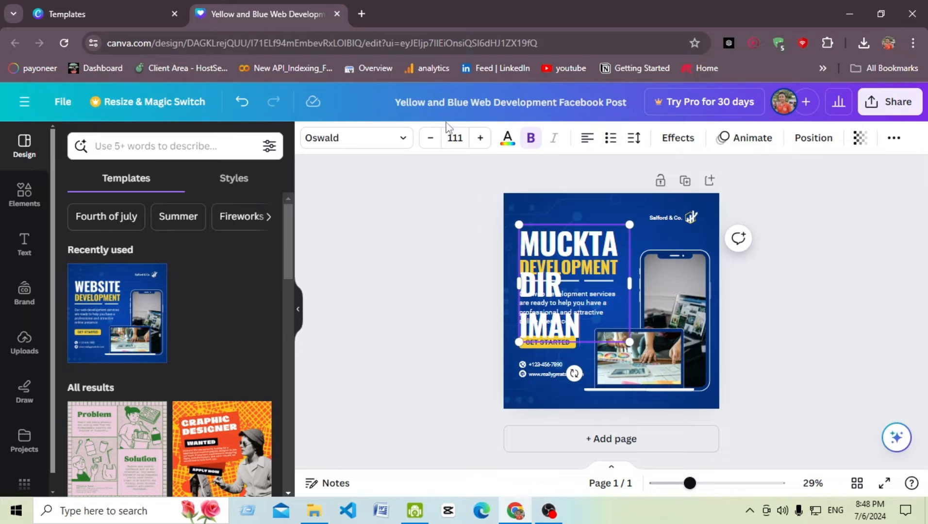
click(431, 138)
click(432, 138)
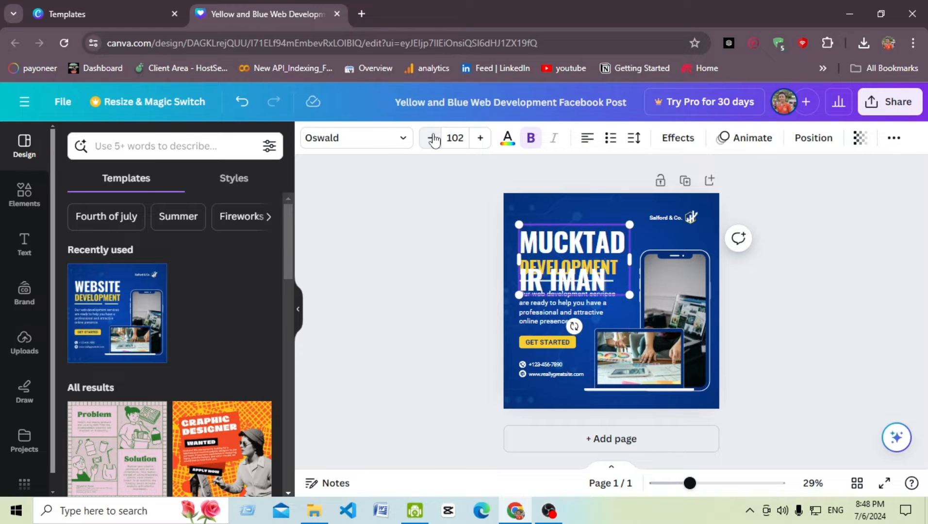
click(432, 139)
click(431, 138)
click(432, 138)
click(432, 138)
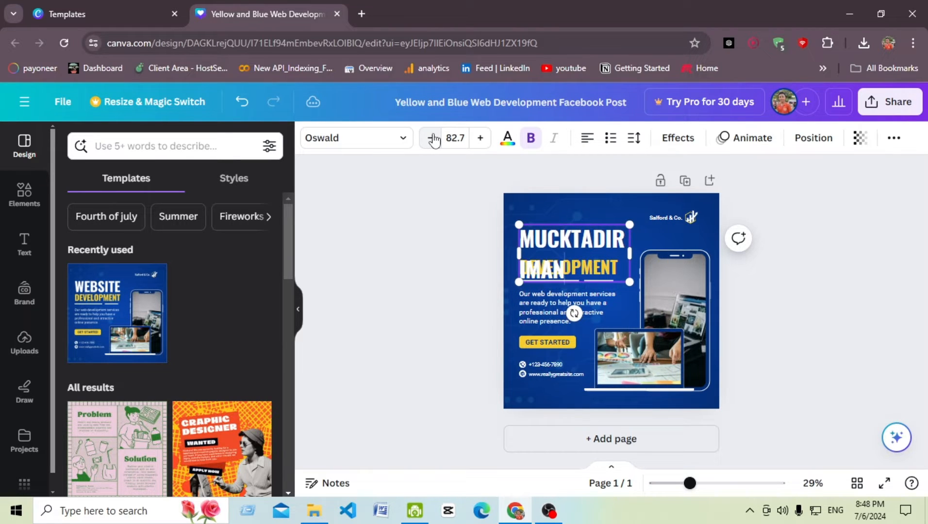
click(432, 138)
click(431, 138)
click(431, 138)
click(432, 138)
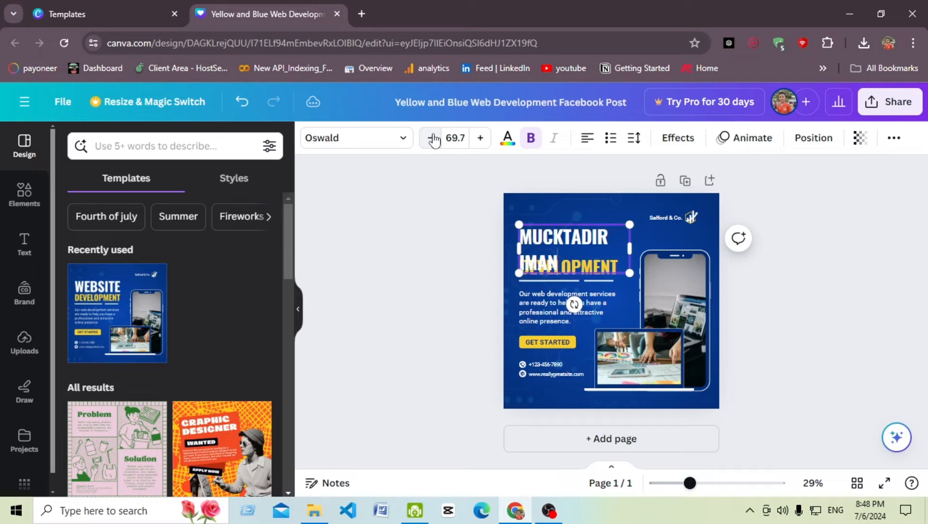
click(431, 139)
click(432, 139)
click(431, 138)
click(801, 289)
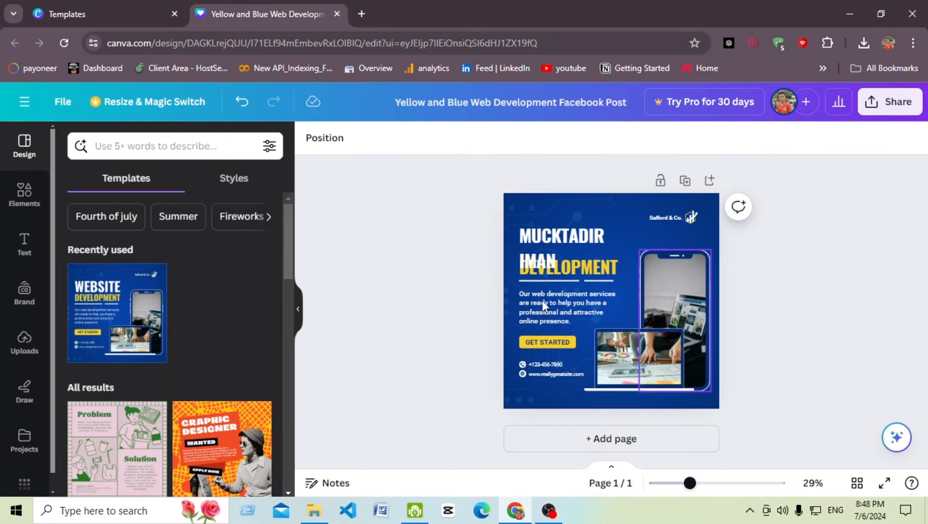
Step: Delete the yellow DEVELOPMENT line below the name heading
click(583, 273)
key(Delete)
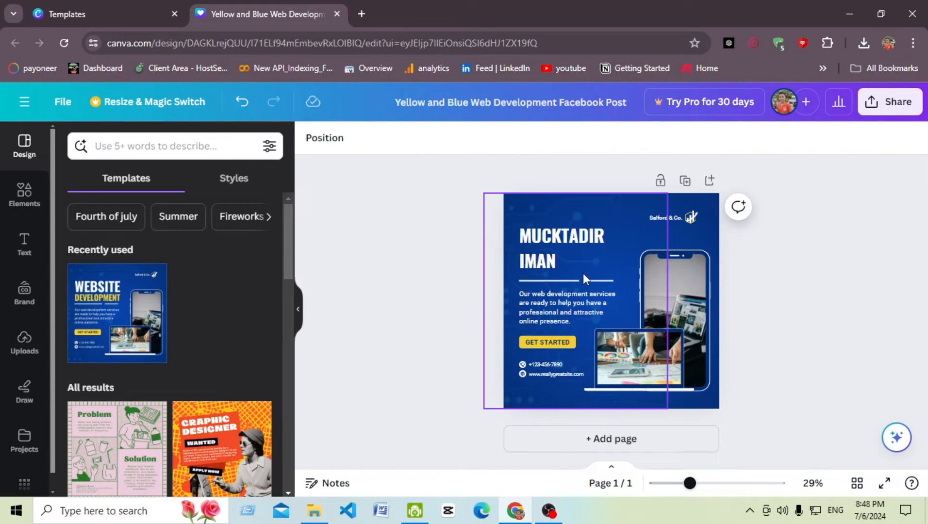
click(543, 238)
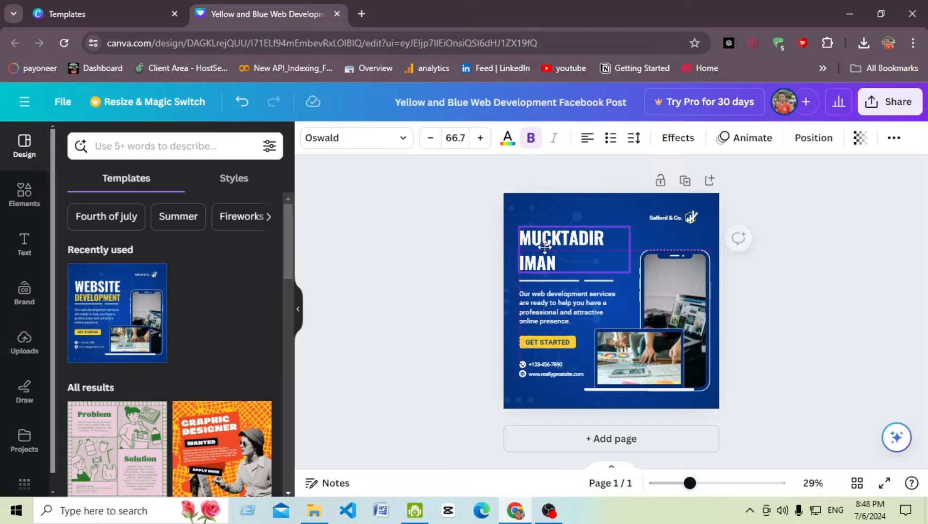
Step: Clear the sample phone number and delete the website address line with its globe icon
double_click(542, 361)
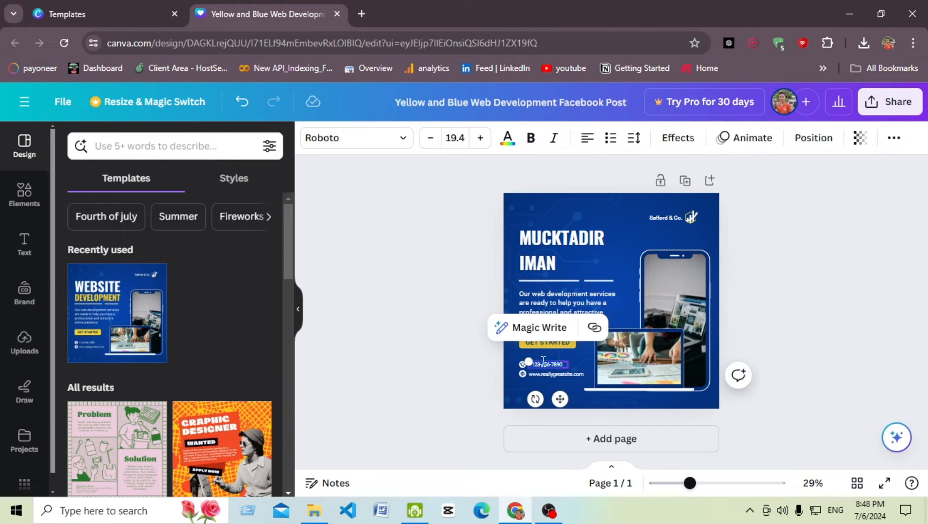
key(BackSpace)
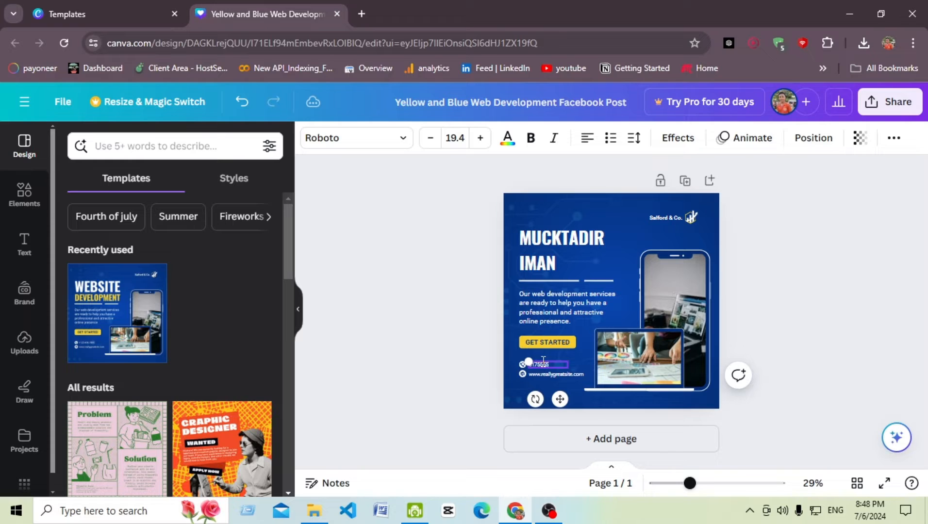
click(554, 373)
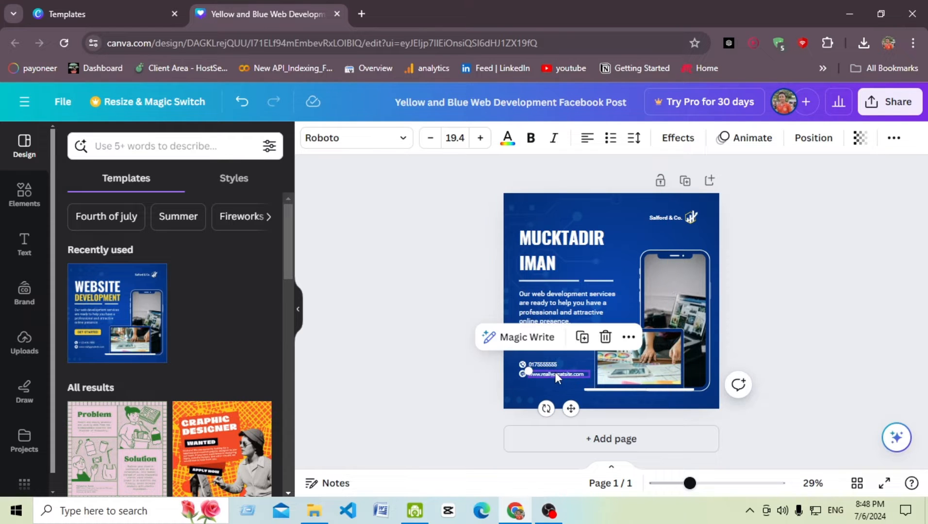
key(BackSpace)
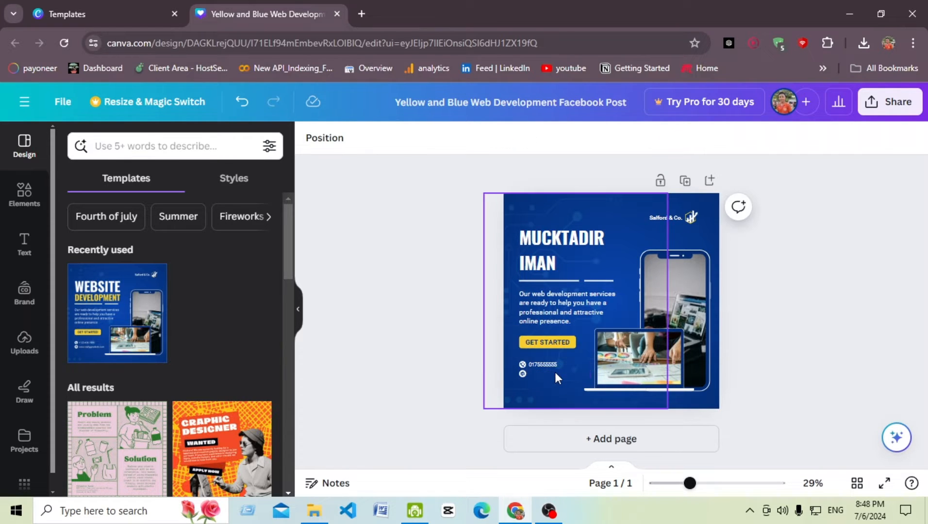
click(523, 372)
key(BackSpace)
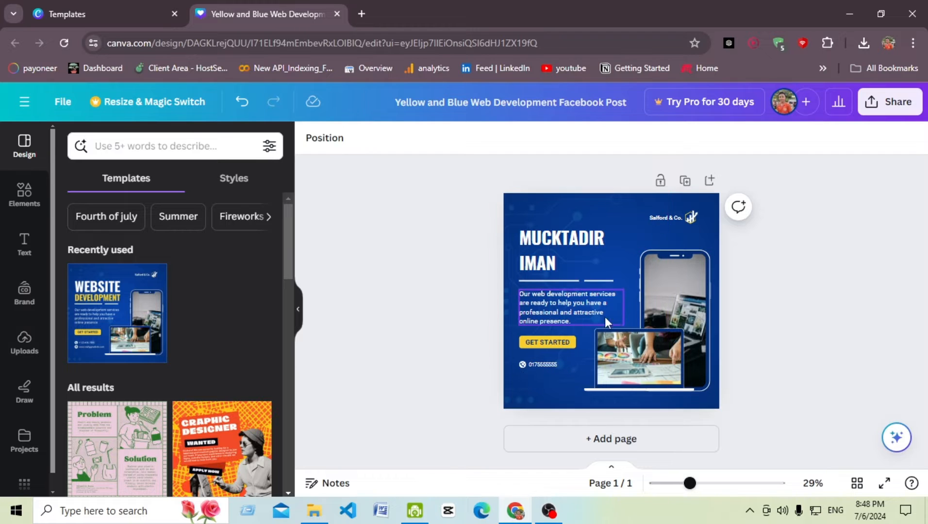
Step: Swap the laptop photo for the uploaded red-jacket portrait placed into the laptop frame
click(636, 346)
key(BackSpace)
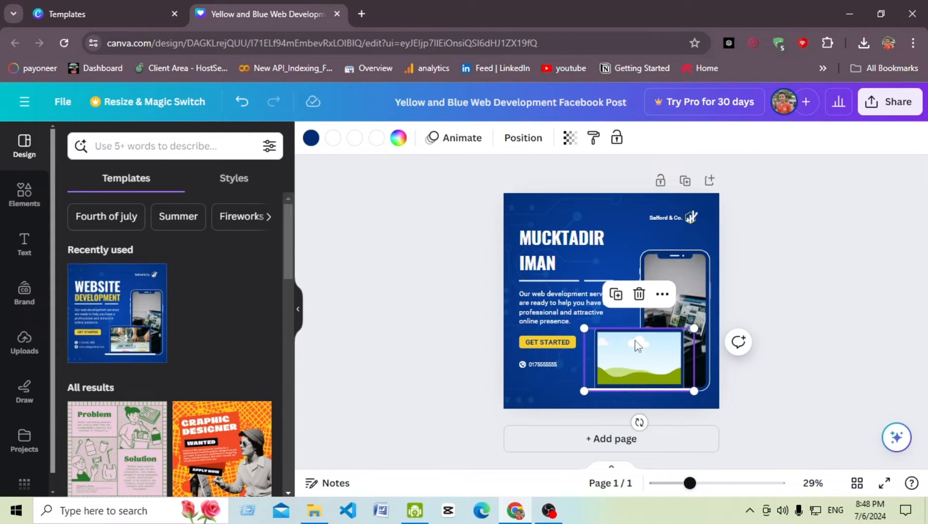
click(25, 341)
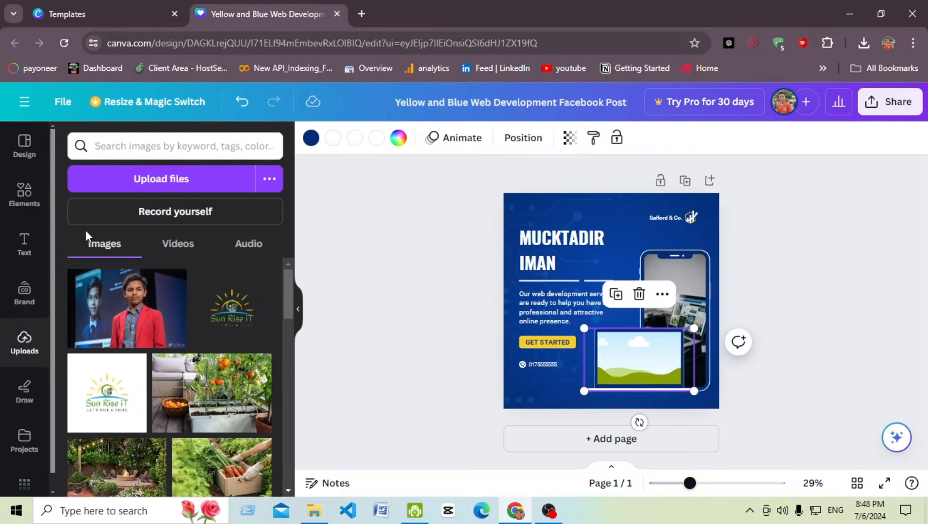
click(137, 316)
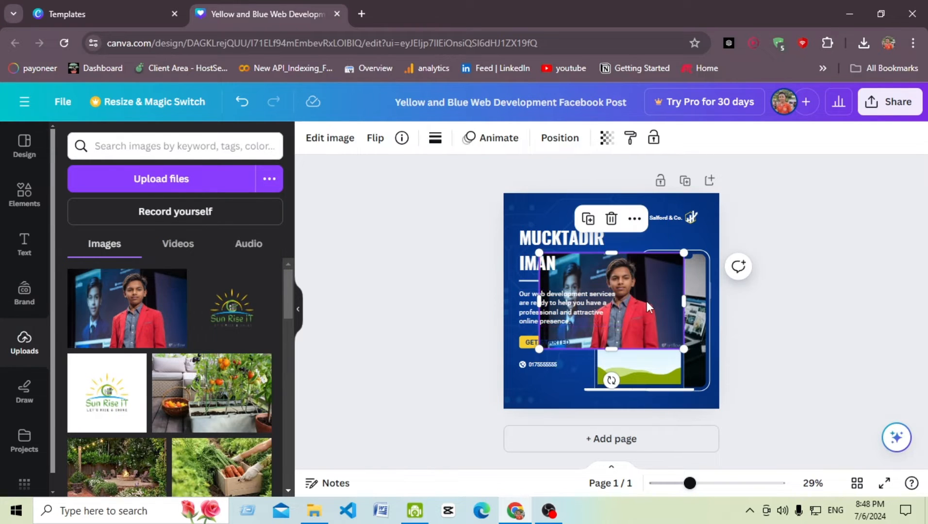
drag(648, 305, 679, 363)
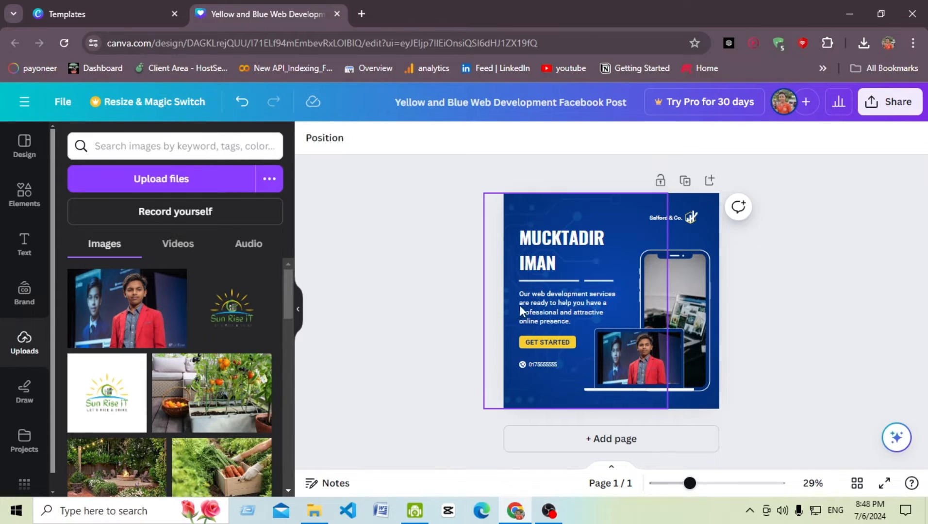
Step: Rewrite the 'Salford & Co.' logo label as the person's name
double_click(659, 217)
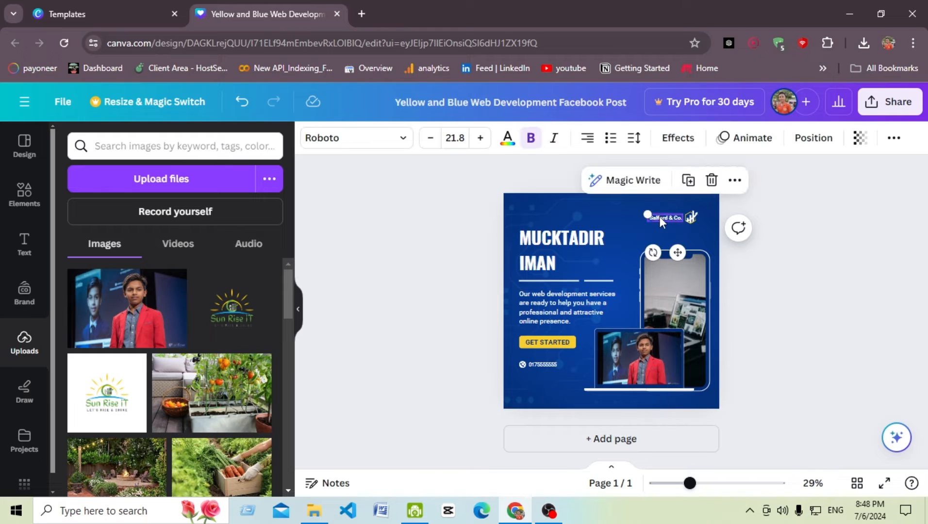
text(mucktadir)
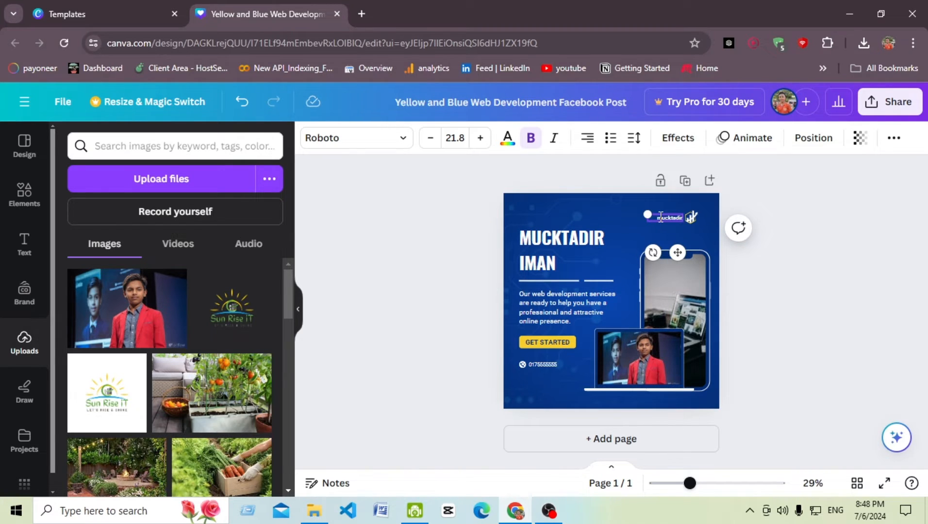
click(844, 286)
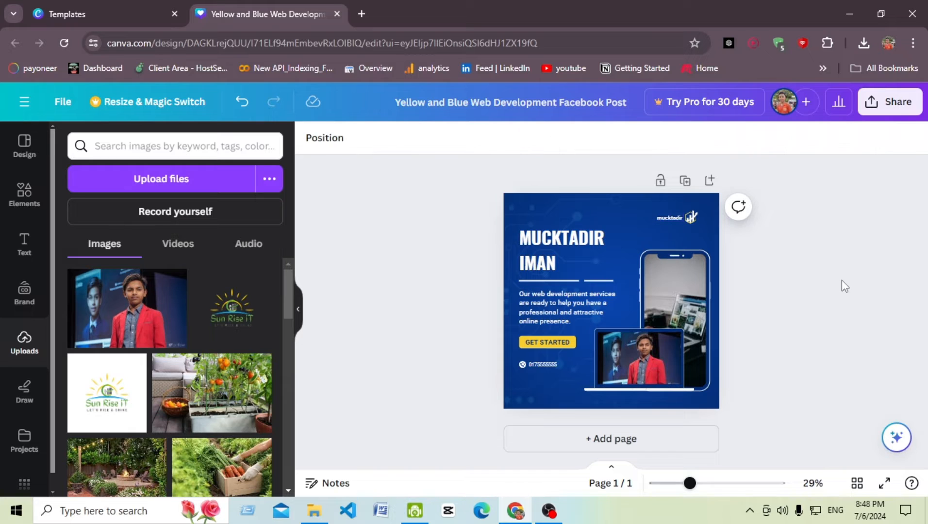
Step: Convert the post to a website through Share, More, Website and Convert to website
click(895, 104)
scroll(761, 257, down, 1)
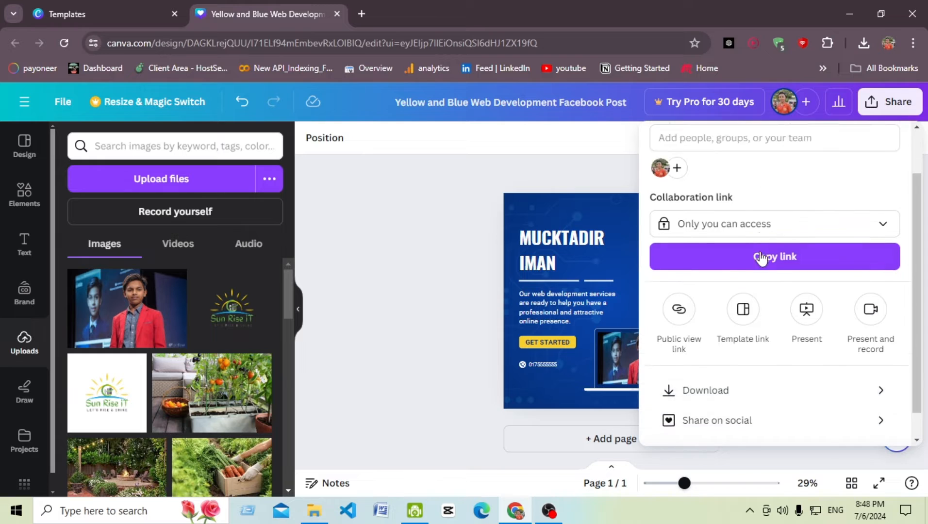
scroll(761, 257, down, 1)
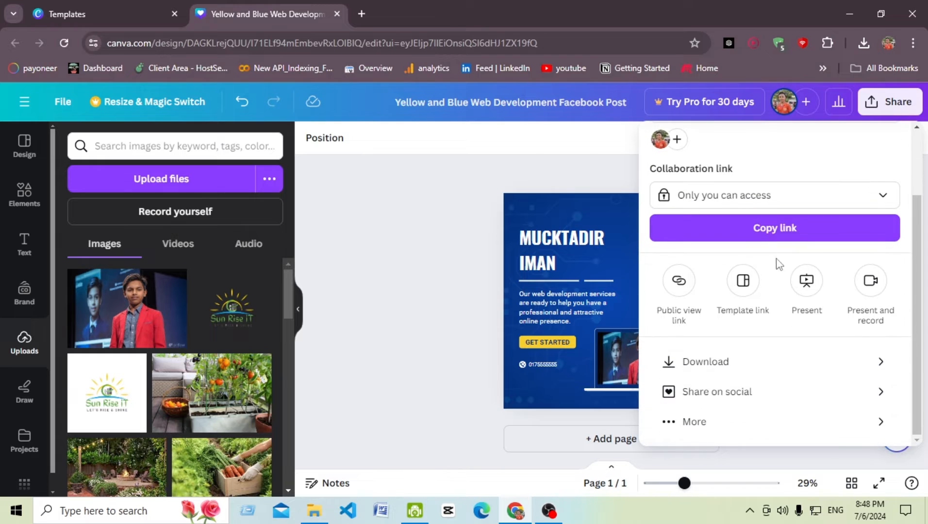
click(754, 430)
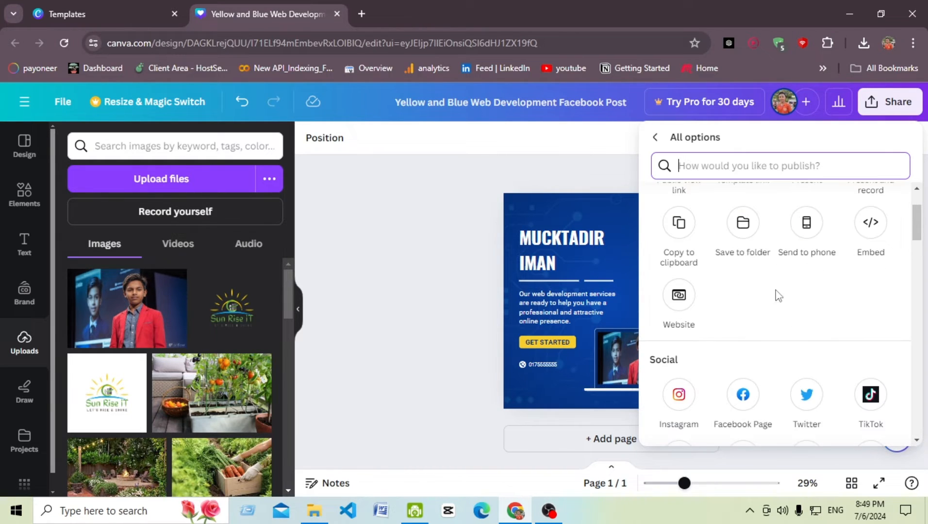
click(681, 303)
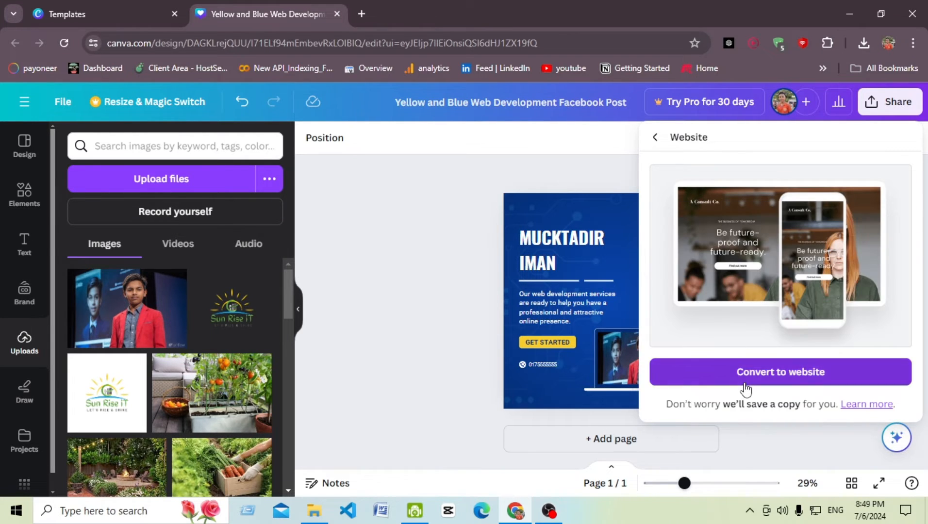
click(783, 375)
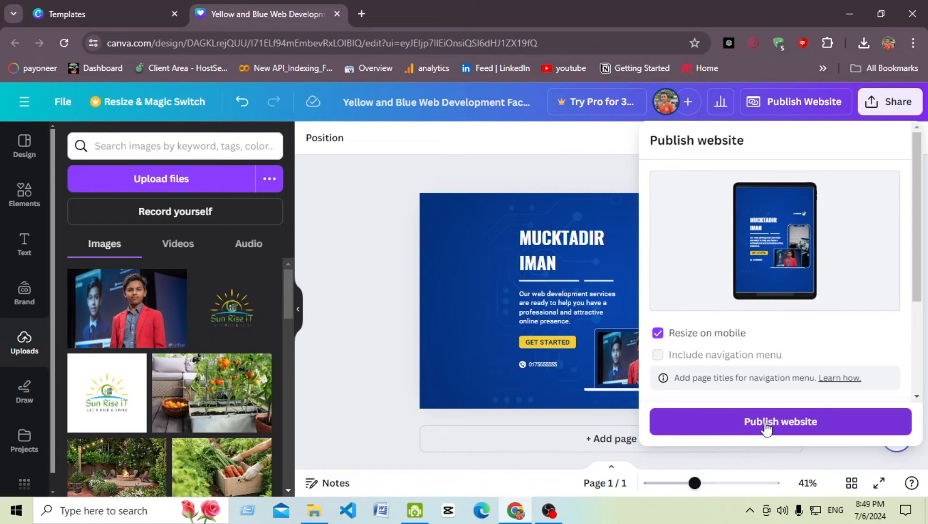
Step: Publish the site at a my.canva.site URL from the person's name, keeping Resize on mobile on
click(658, 333)
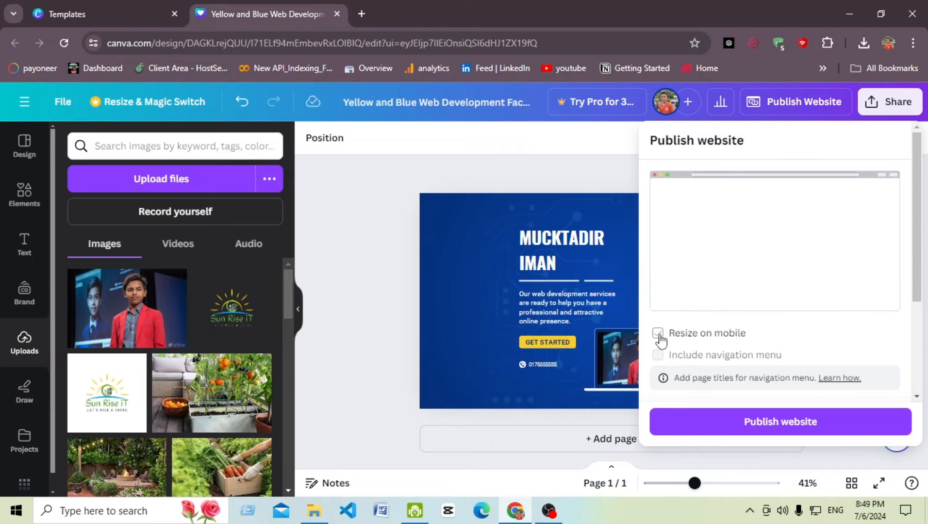
click(658, 333)
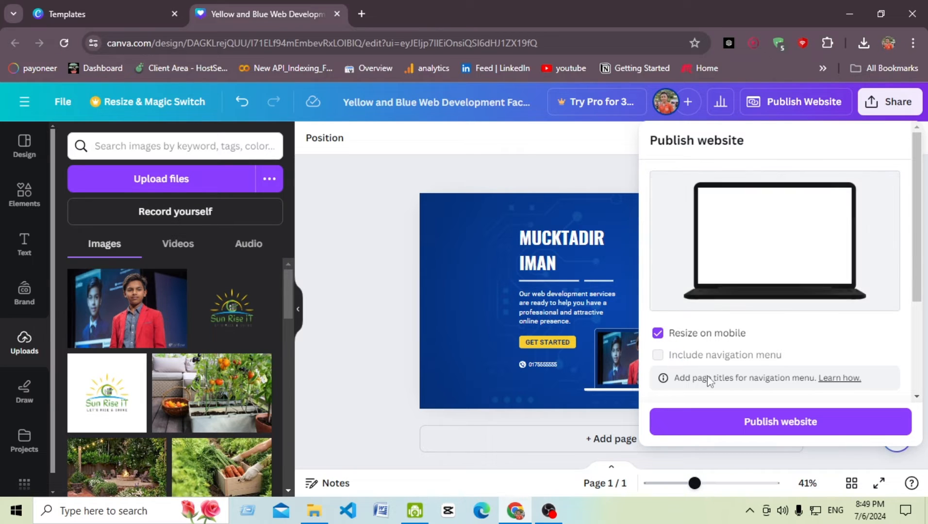
click(792, 422)
click(719, 285)
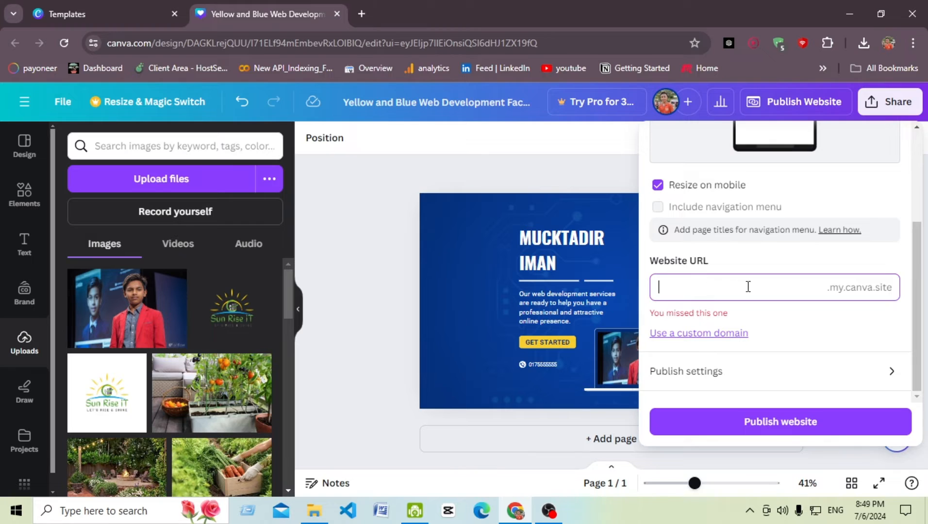
scroll(725, 245, up, 3)
scroll(732, 252, down, 3)
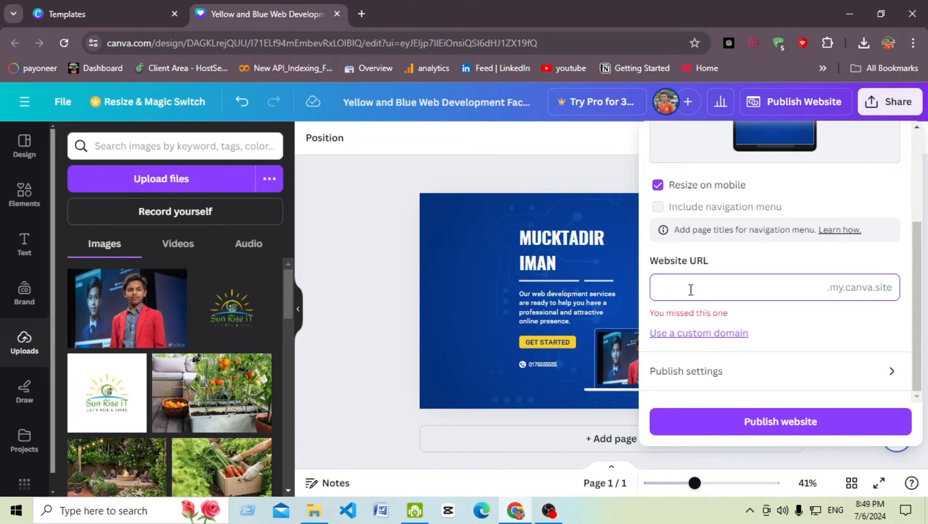
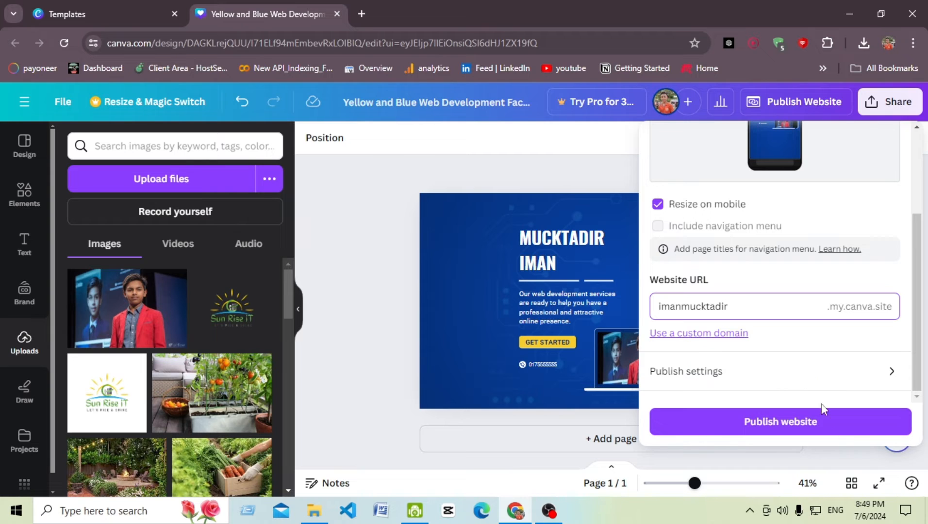
click(804, 430)
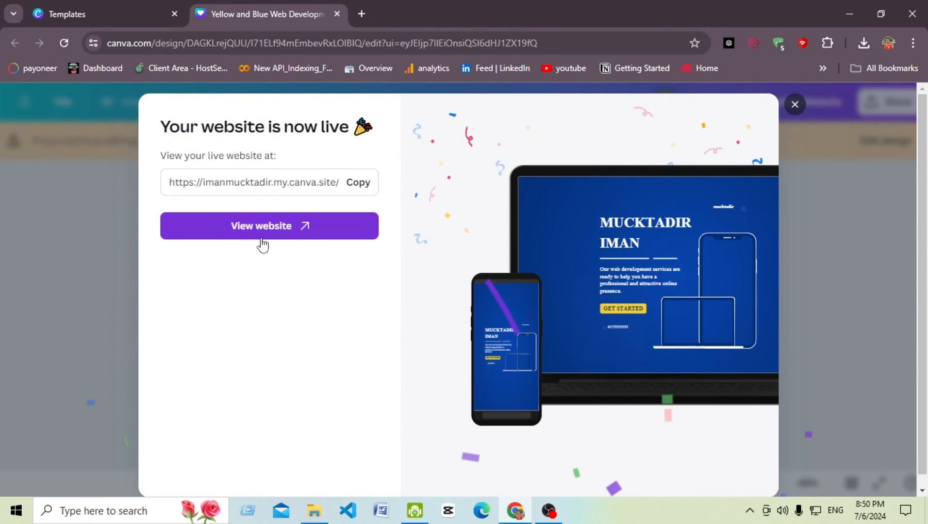
Step: Open the live site with View website and scroll through the whole page
click(281, 228)
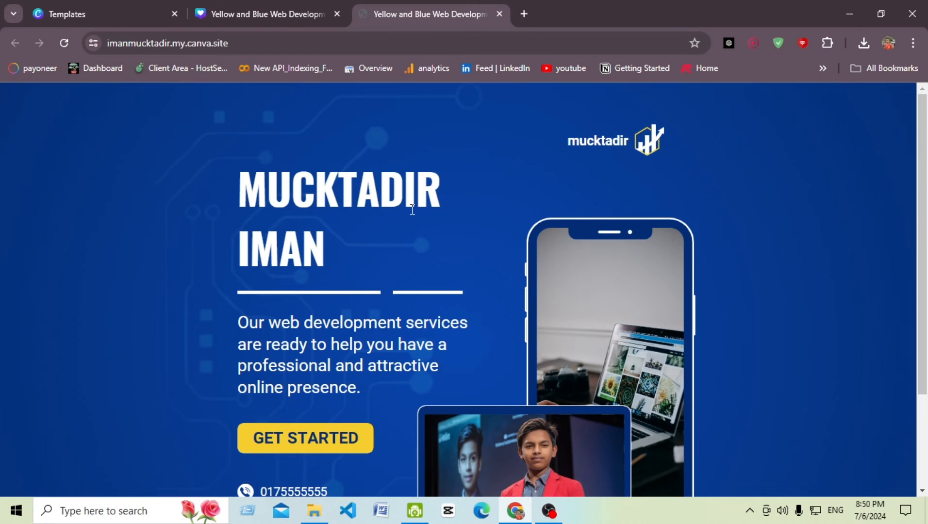
scroll(619, 172, down, 3)
scroll(579, 240, up, 3)
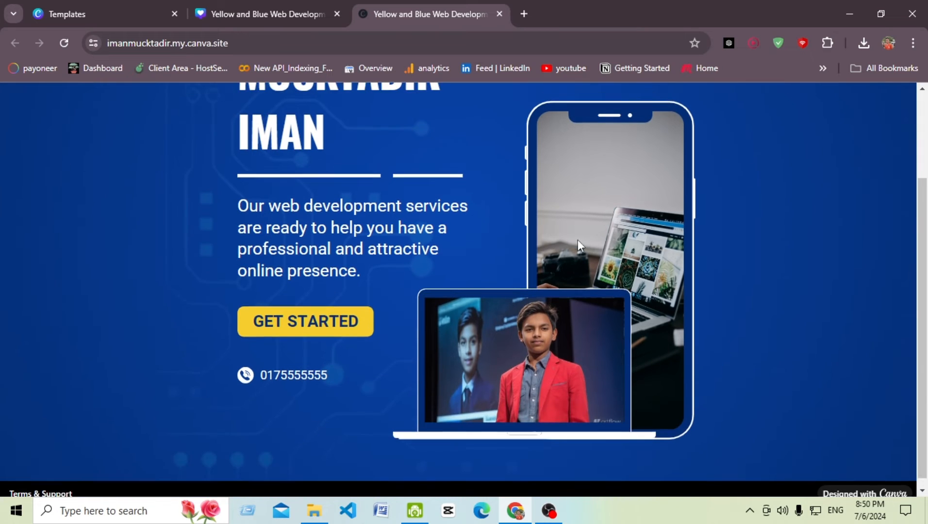
scroll(578, 239, down, 3)
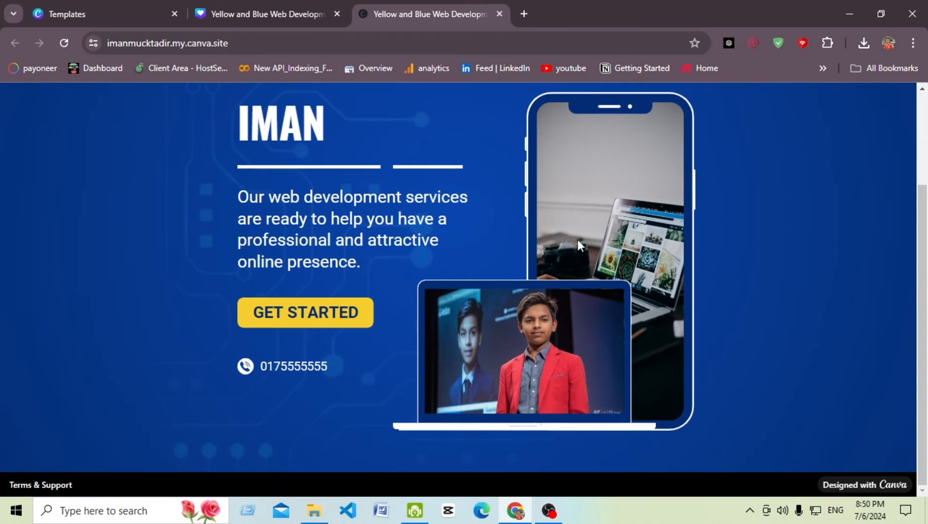
scroll(578, 239, up, 3)
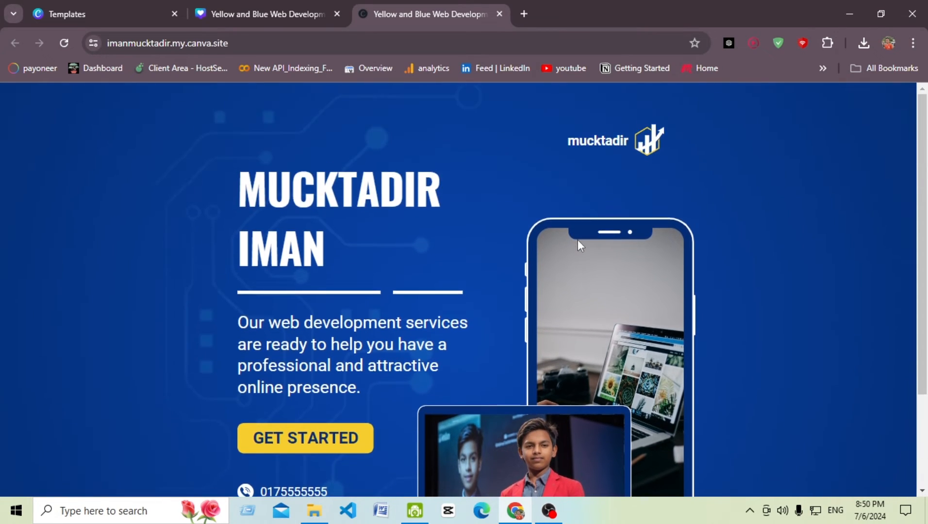
scroll(580, 243, down, 3)
scroll(584, 338, up, 3)
scroll(546, 274, down, 3)
scroll(558, 253, up, 3)
click(201, 44)
click(220, 43)
double_click(218, 38)
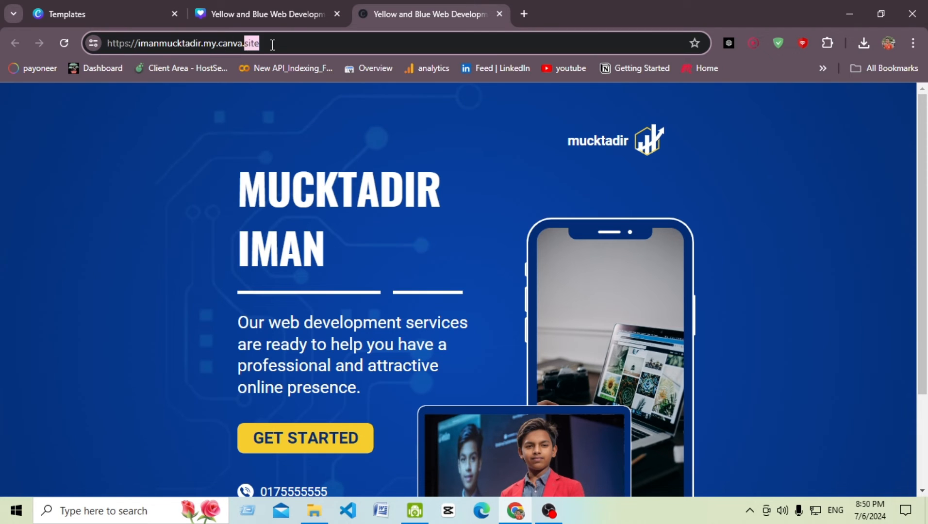
drag(279, 44, 106, 42)
click(219, 43)
double_click(220, 44)
click(212, 44)
click(437, 174)
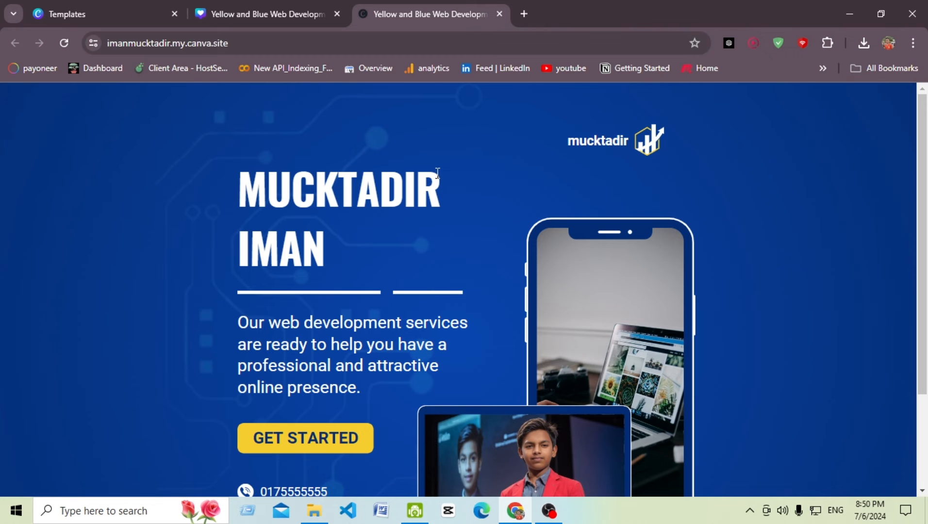
scroll(373, 165, down, 3)
scroll(384, 194, up, 3)
scroll(581, 256, down, 3)
scroll(565, 209, up, 1)
scroll(565, 205, up, 2)
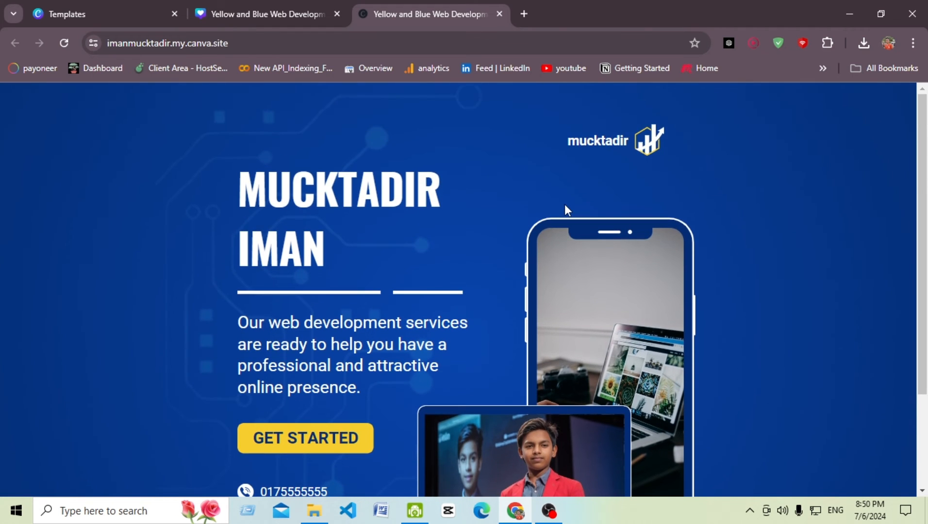